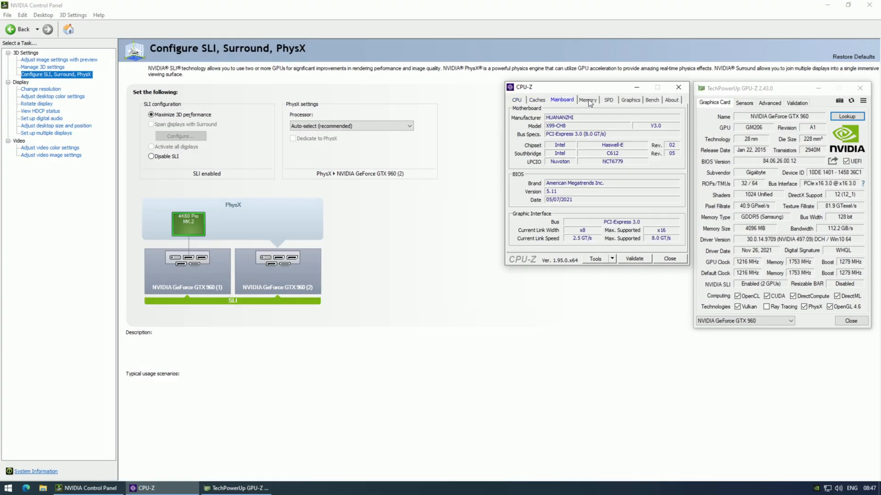
- Benchmark the Xeon E5-2690 v3 (about 376 single, 5140 multi) and view the second GTX 960 in GPU-Z
left_click(550, 127)
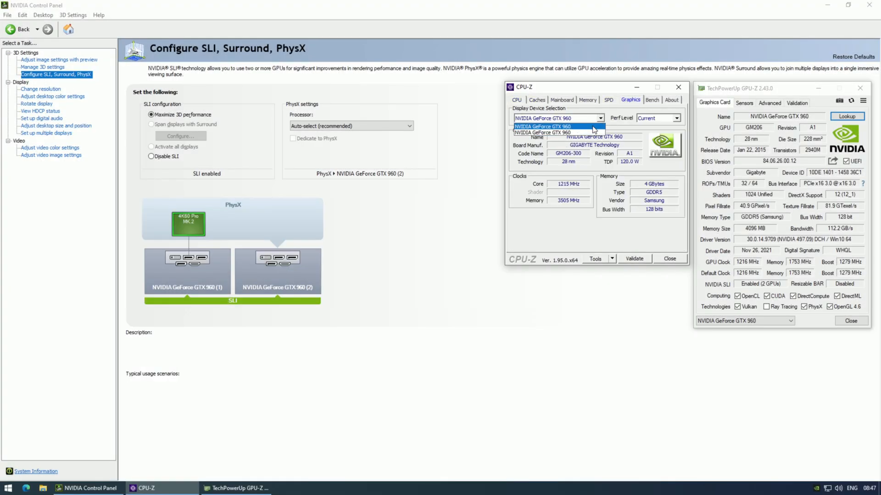
left_click(651, 100)
left_click(536, 202)
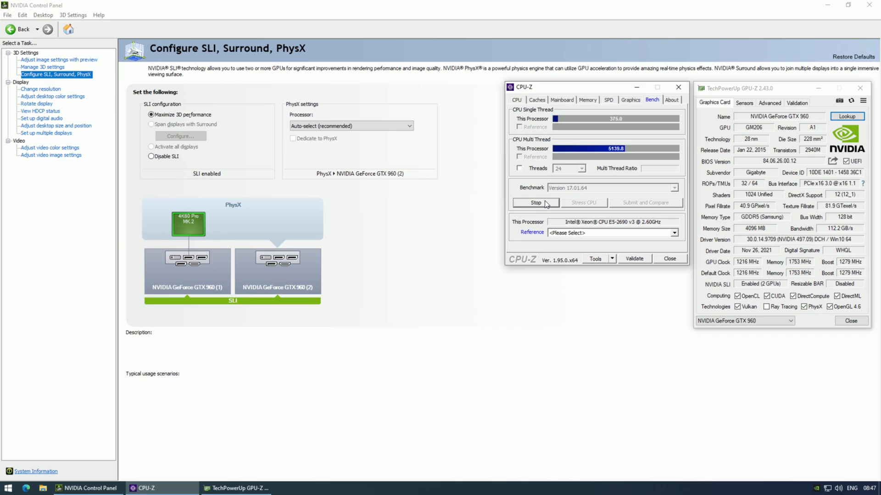
left_click(743, 321)
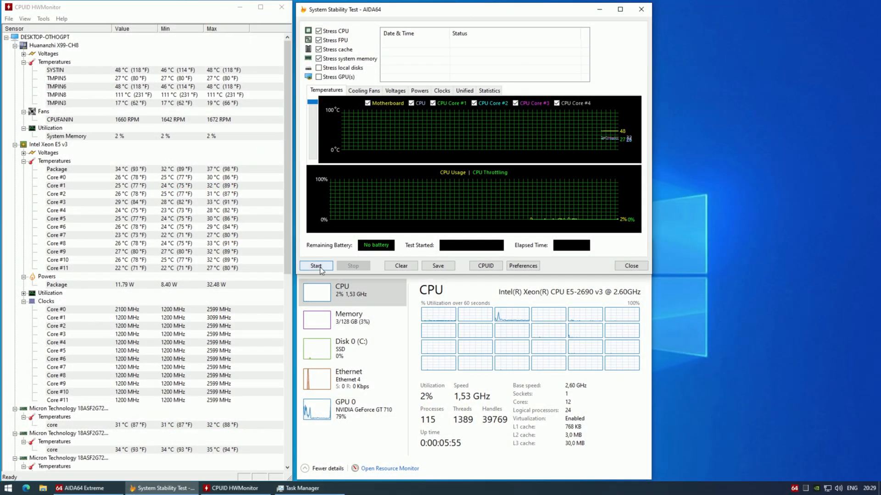
- Start the AIDA64 stability stress test, then highlight the Error Correction Type line in the dmidecode output
left_click(318, 267)
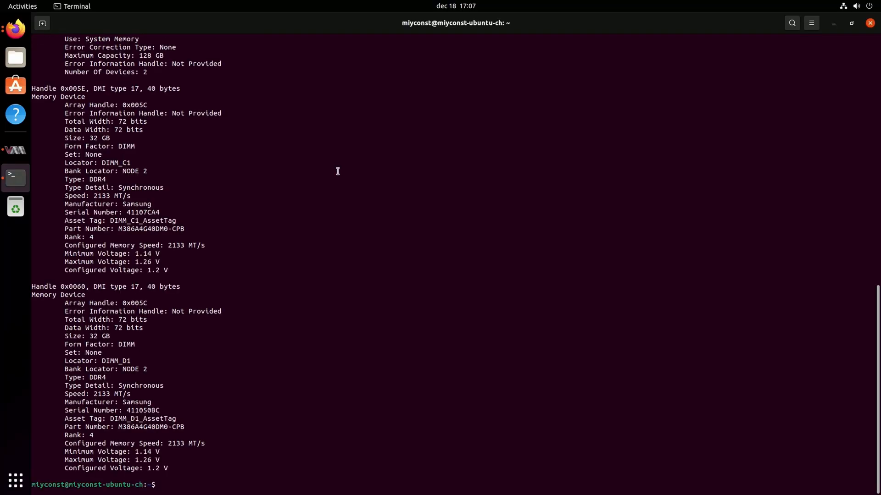
scroll(338, 170, "up", 4)
triple_click(66, 147)
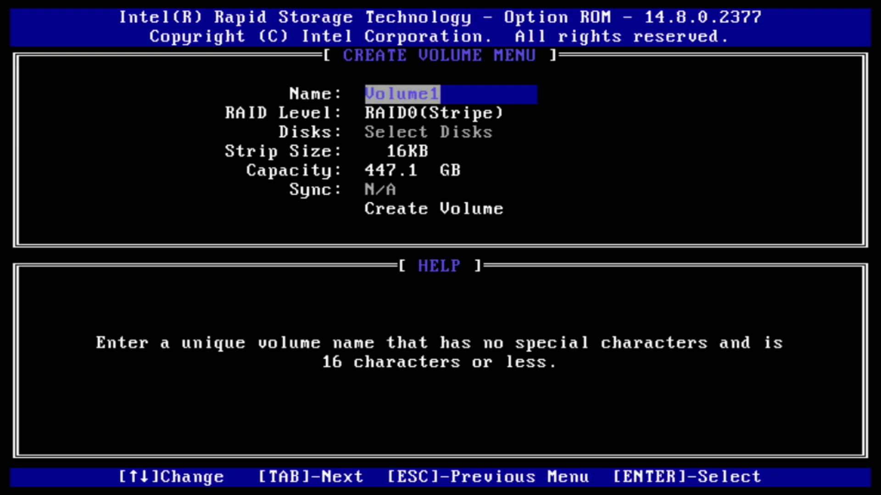
- Create the 447.1 GB RAID0 volume Volume1 and confirm the data-loss warning
key("Tab")
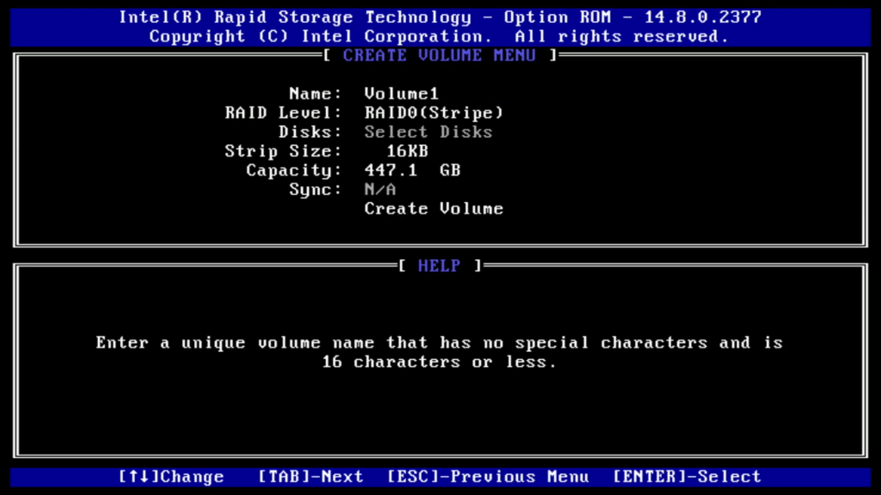
key("Tab")
key("Tab")
key("Tab")
key("Return")
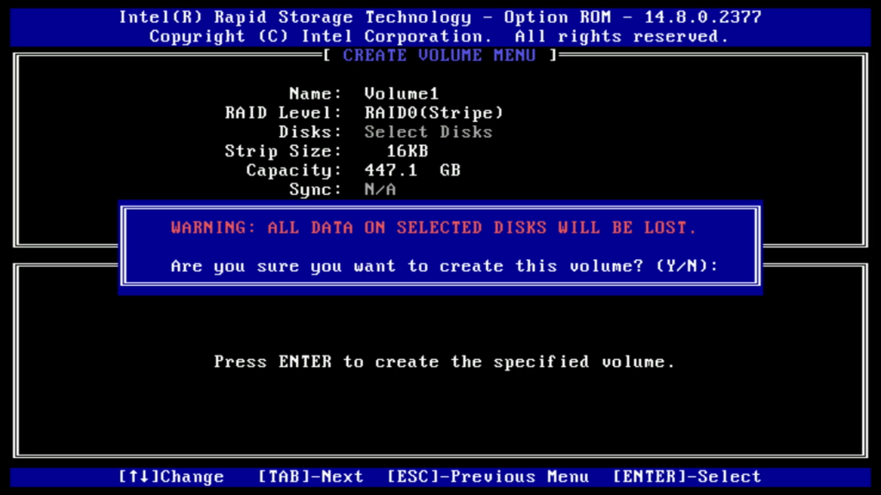
key("y")
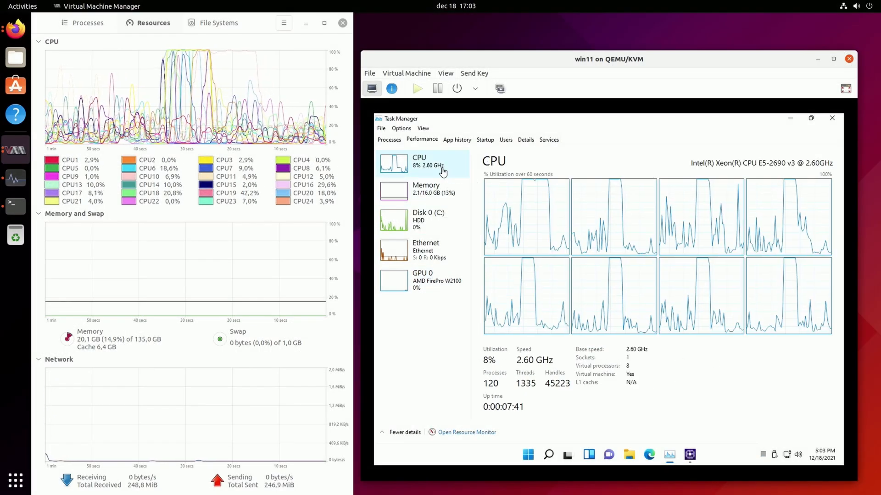
- View the Windows 11 guest's Memory, Disk 0 and GPU 0 pages in Task Manager
left_click(426, 189)
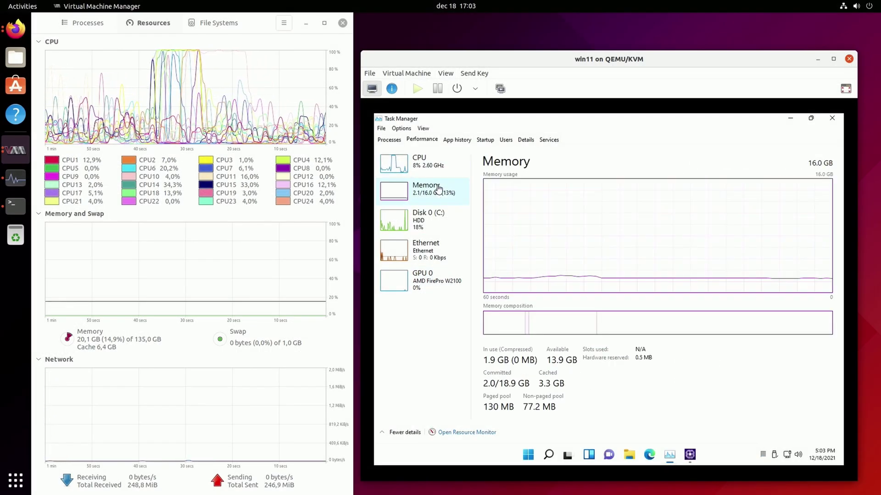
left_click(428, 225)
left_click(427, 281)
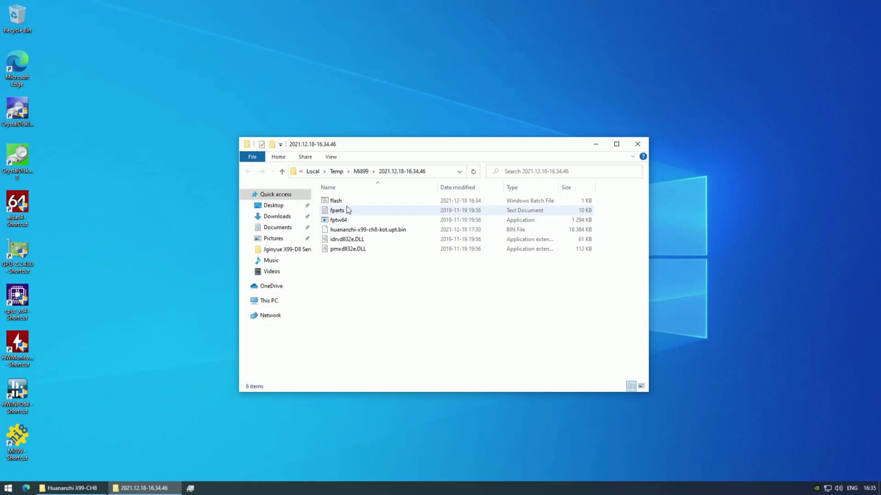
- Run flash.bat as administrator and allow the UAC prompt so FPT starts reading the BIOS chip
right_click(343, 205)
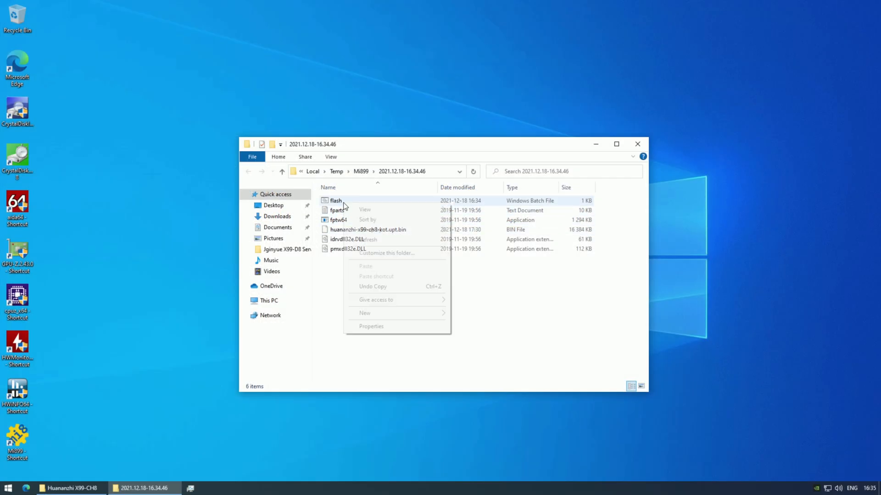
right_click(335, 201)
left_click(386, 225)
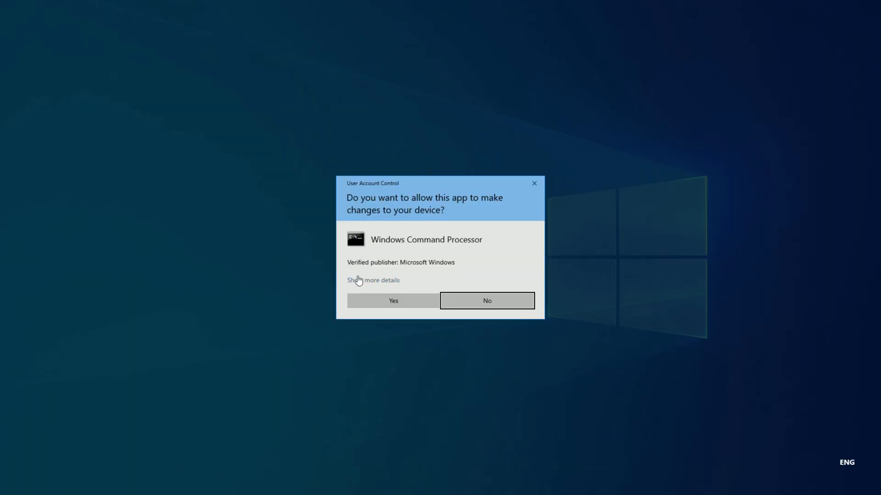
left_click(399, 301)
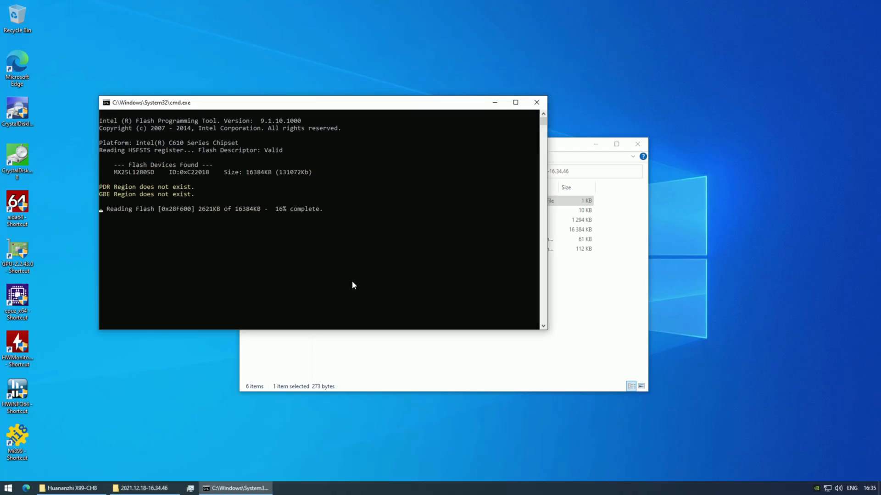